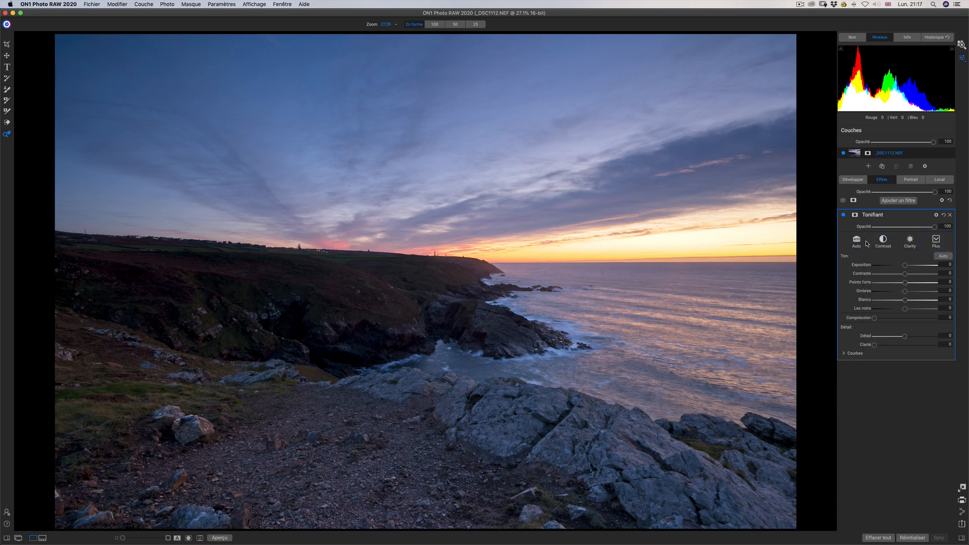
- Try the Contrast, Clarity, Dark Contrast, Darker and Highlights Lighter styles of the Tonifiant filter, and reset the filter
click(883, 241)
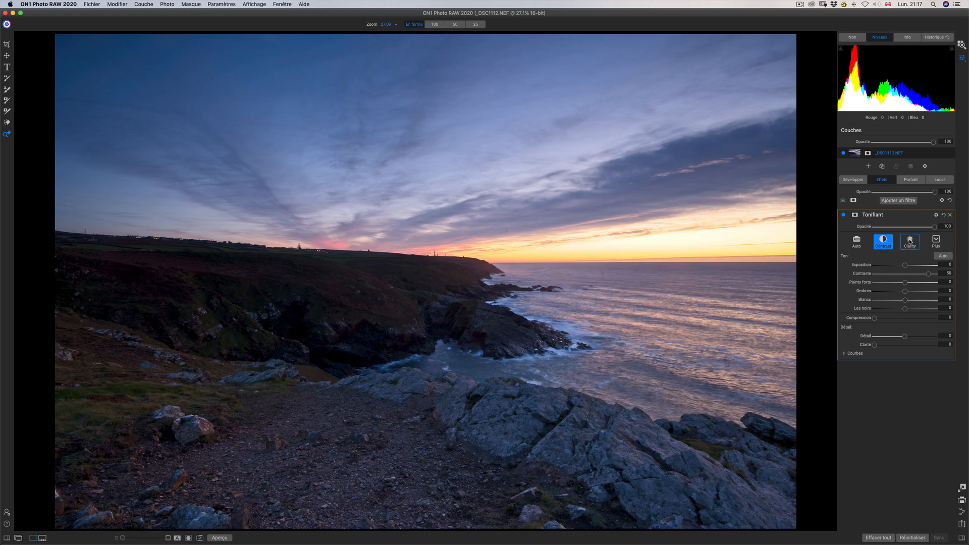
click(909, 241)
click(936, 240)
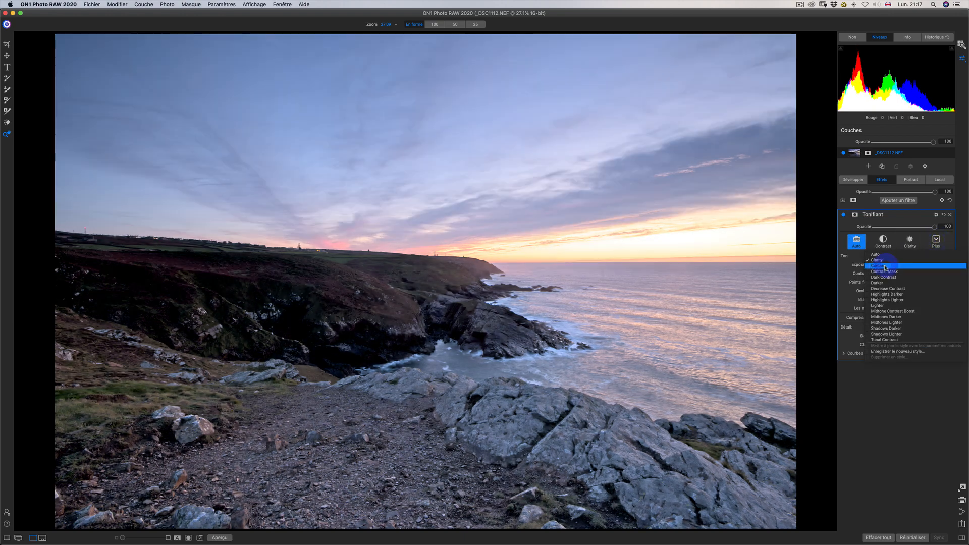
click(883, 277)
click(936, 240)
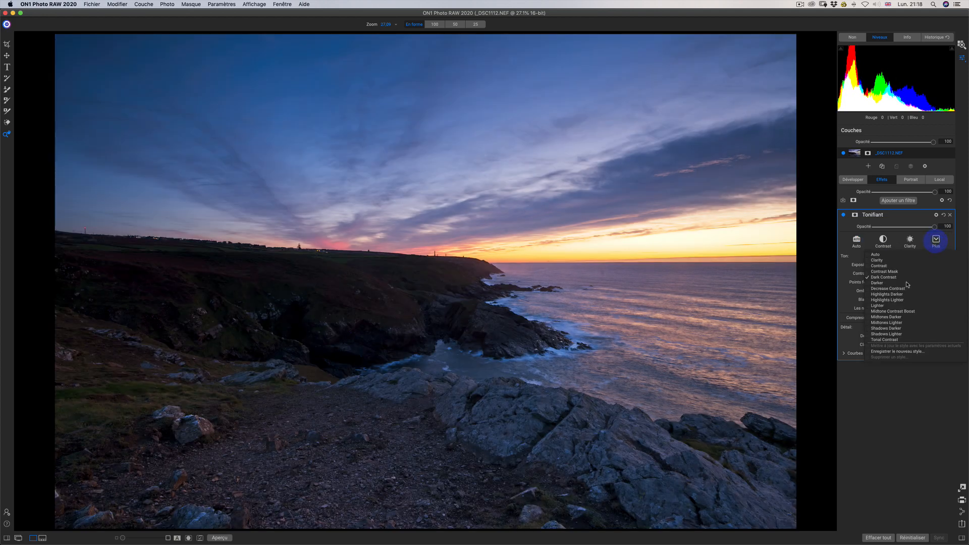
click(881, 283)
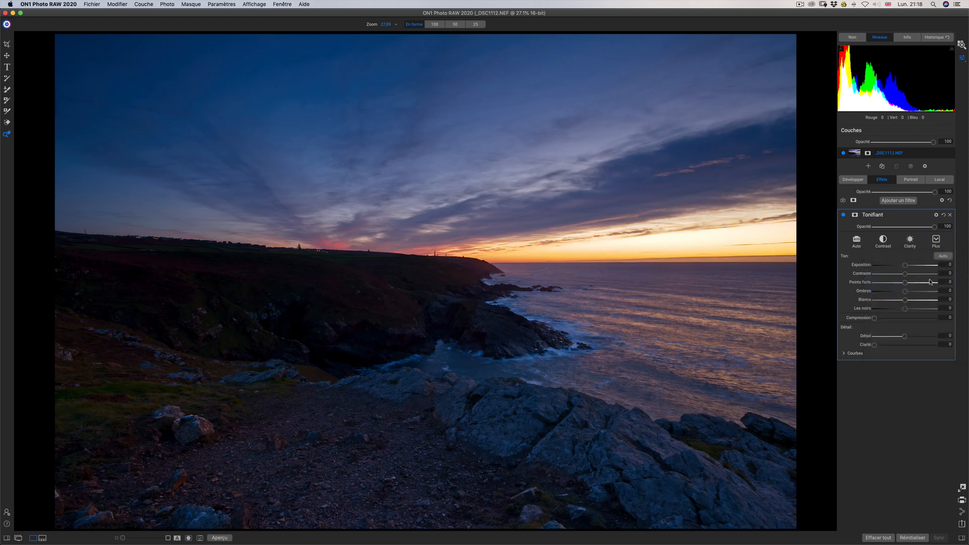
click(936, 240)
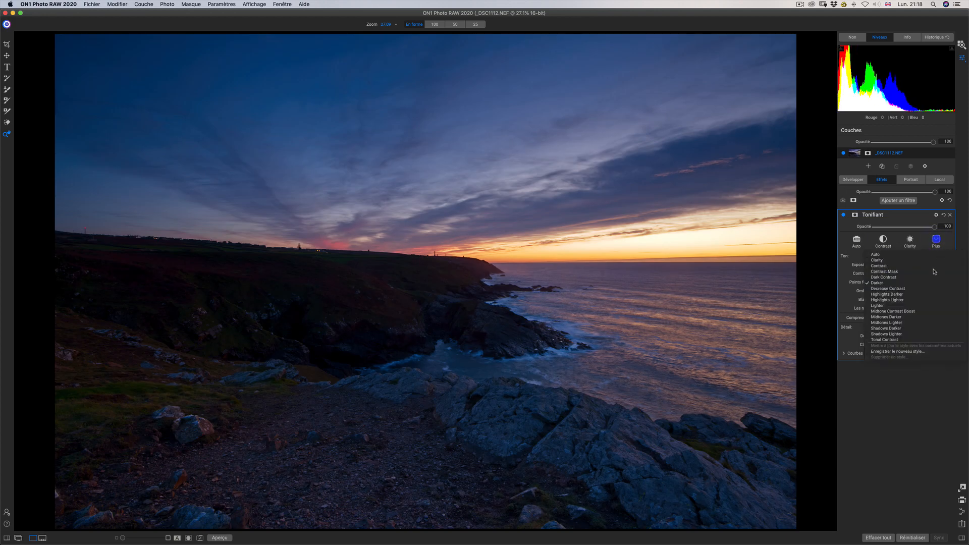
click(892, 301)
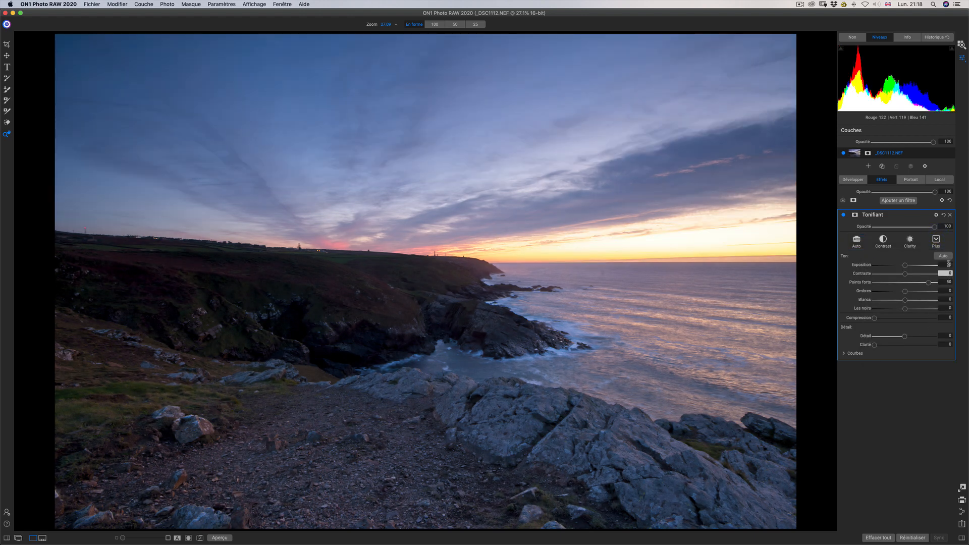
click(943, 216)
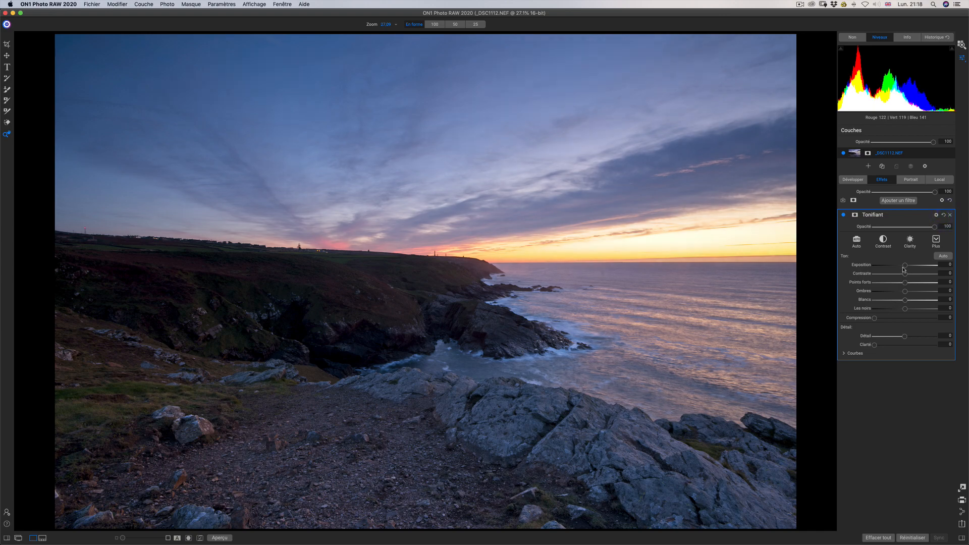
- Set the Tonifiant filter to exposure 0.4, contrast 28, highlights -44, shadows 50, whites -13, blacks -8, compression 26, detail 14, clarity 51 and opacity 41
drag(904, 265, 929, 292)
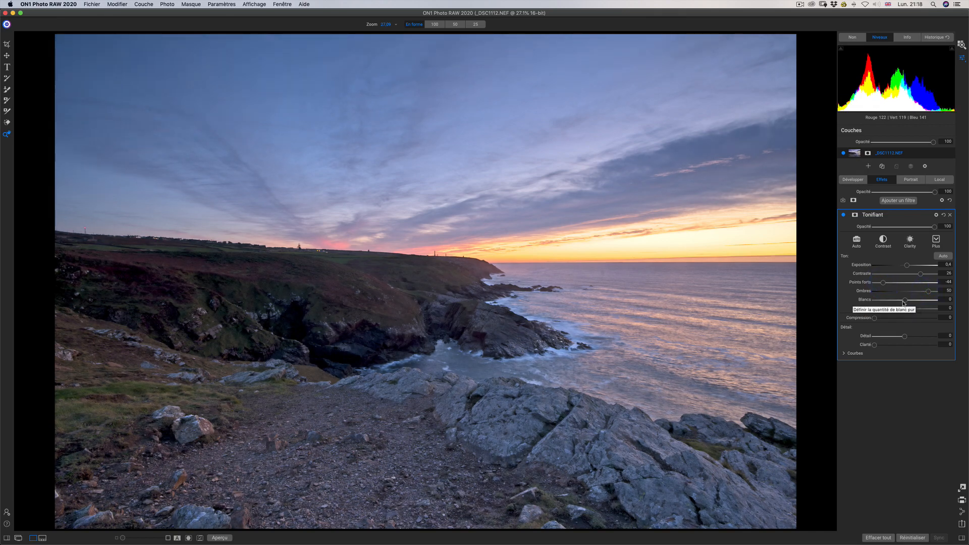
drag(904, 300, 895, 301)
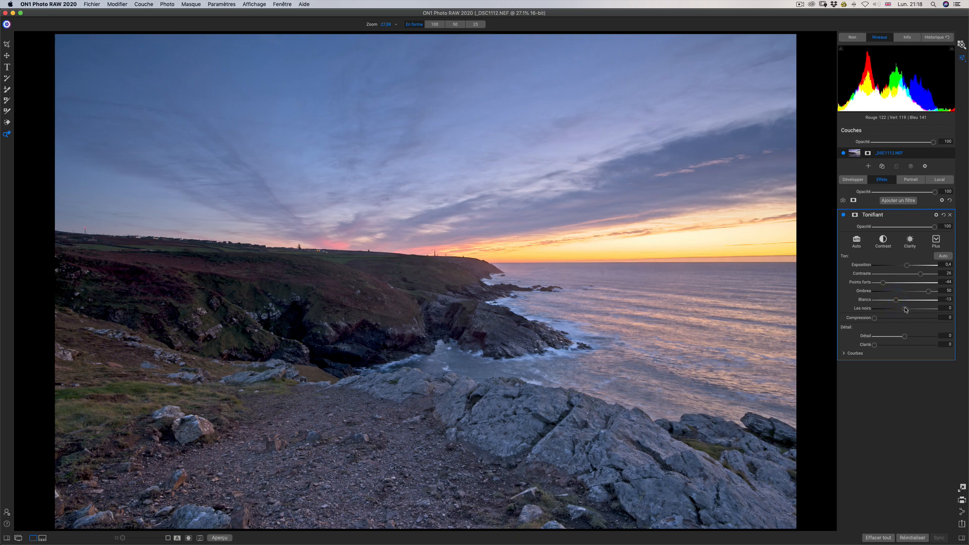
drag(906, 310, 914, 338)
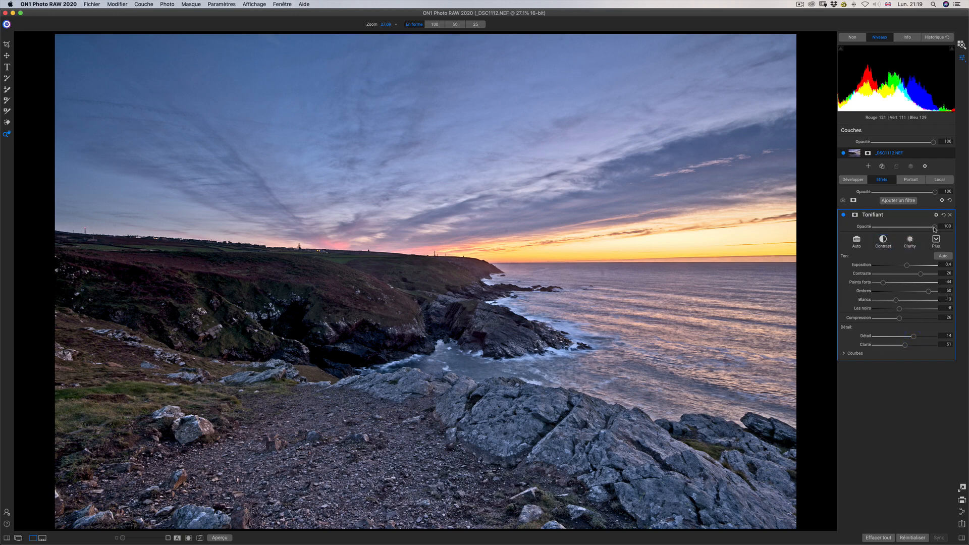
drag(934, 229, 899, 228)
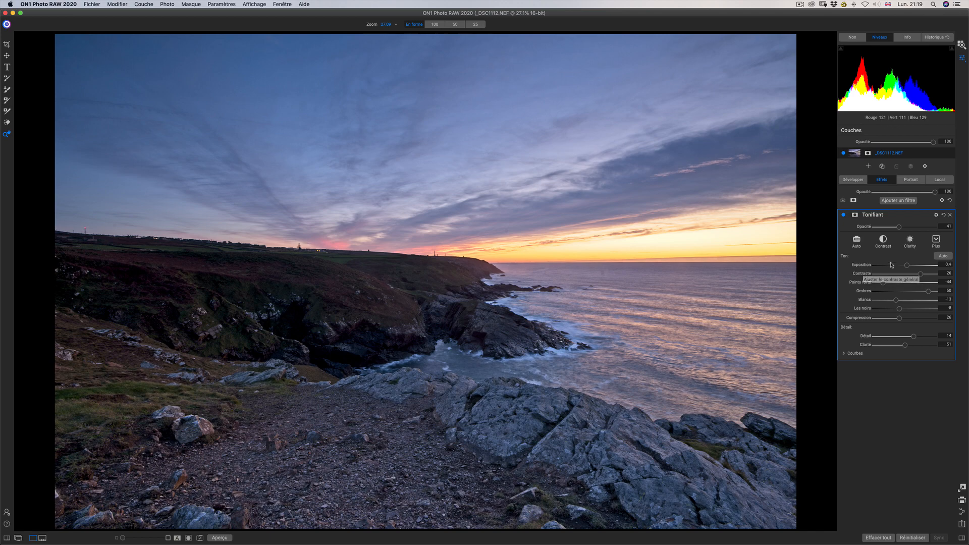
- Compare the photo with the Tonifiant filter off and on, and remove the filter
click(844, 215)
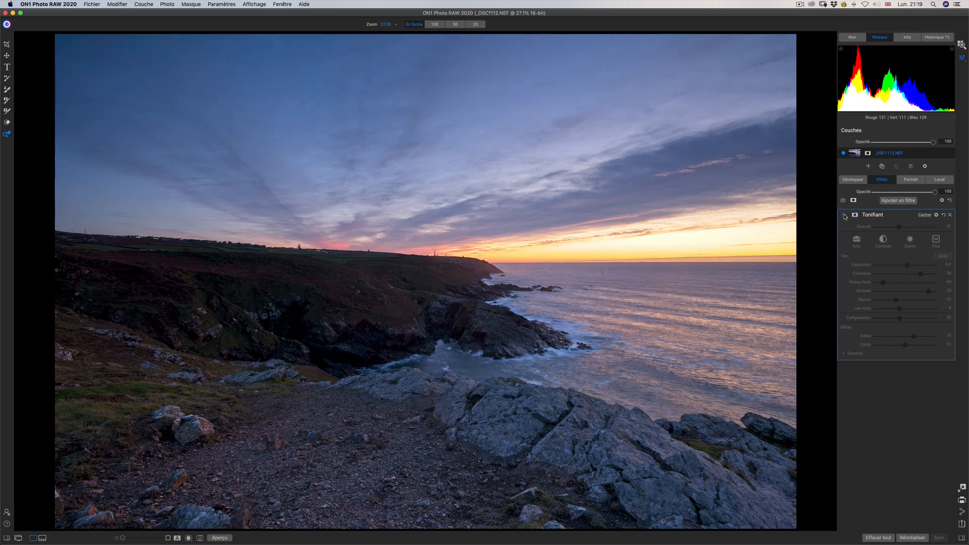
click(844, 215)
click(844, 215)
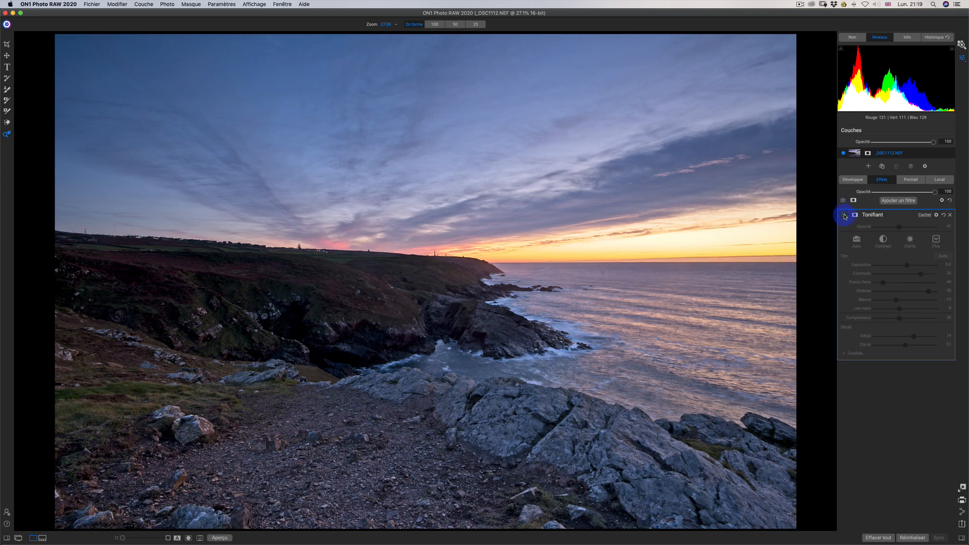
click(844, 215)
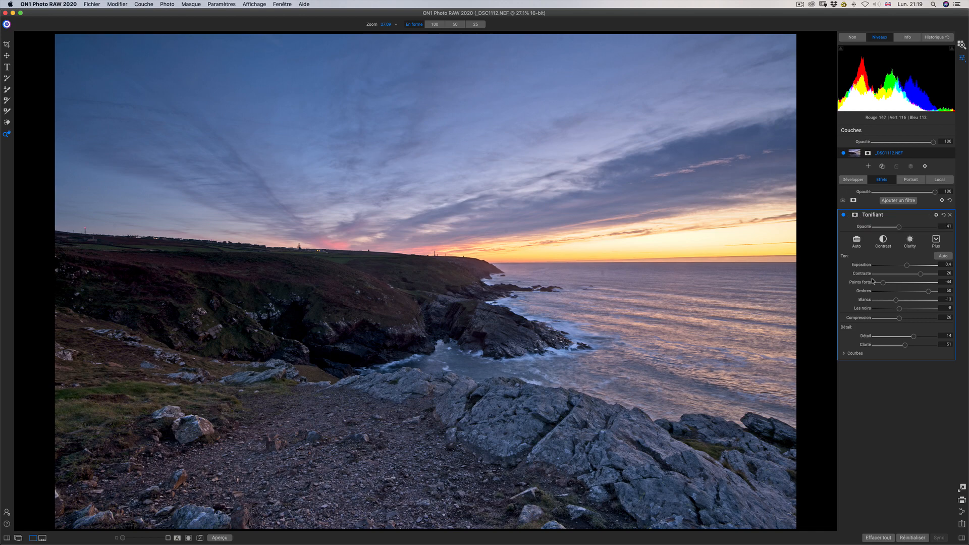
click(950, 215)
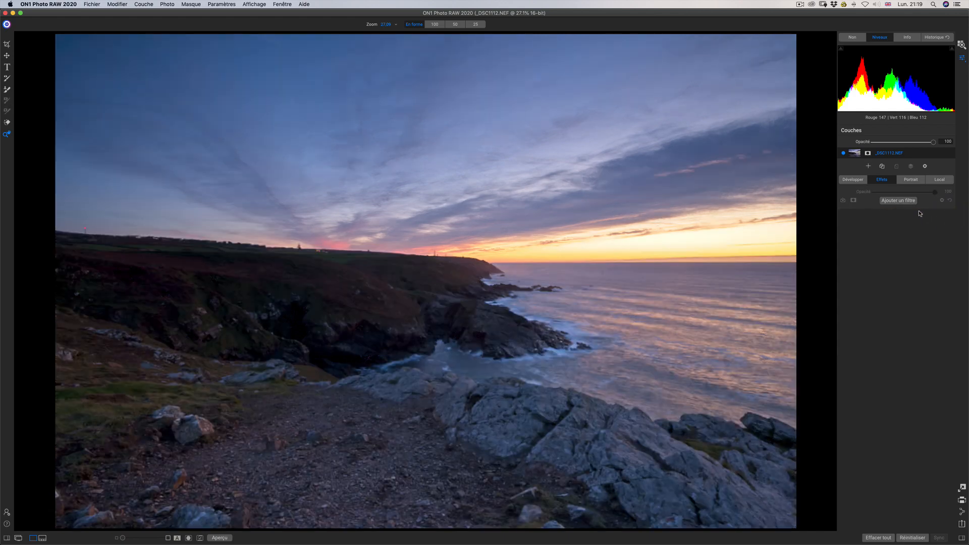
- Add a Vignette filter, try the Strong and Edges styles, and apply the Big Softy style
click(898, 200)
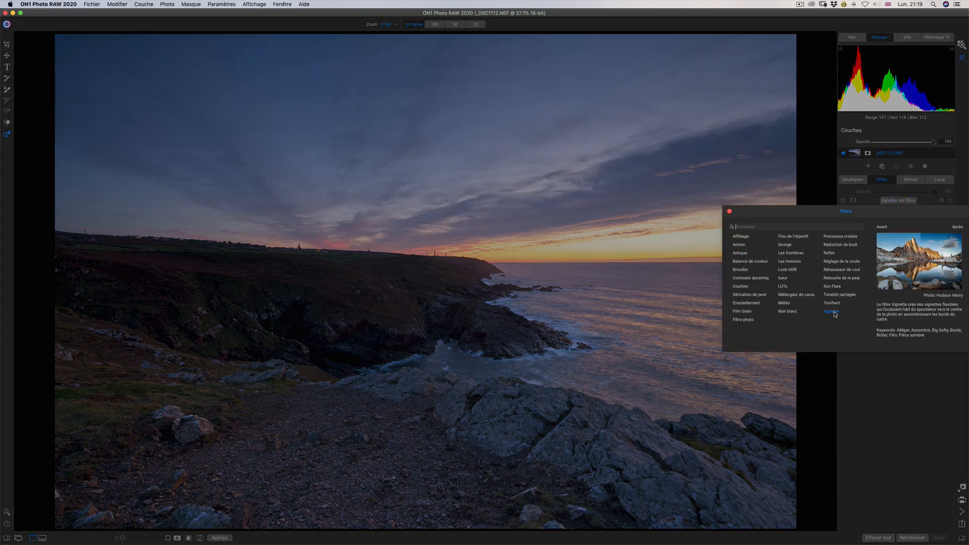
click(832, 312)
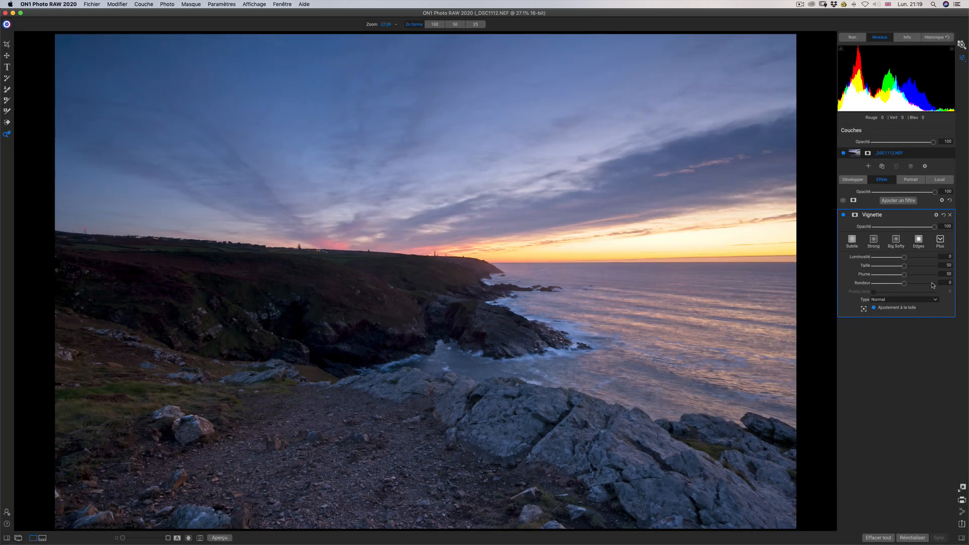
click(873, 241)
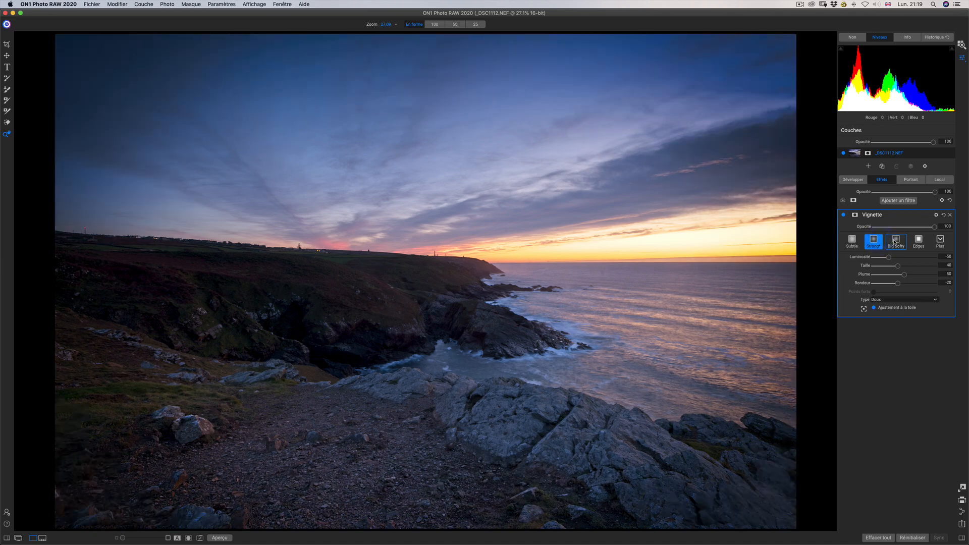
click(894, 242)
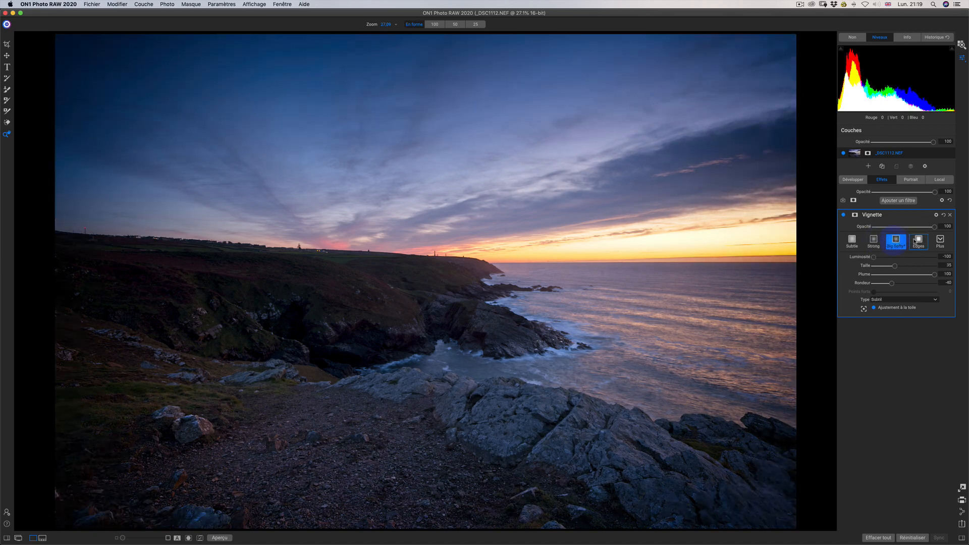
click(916, 241)
click(917, 241)
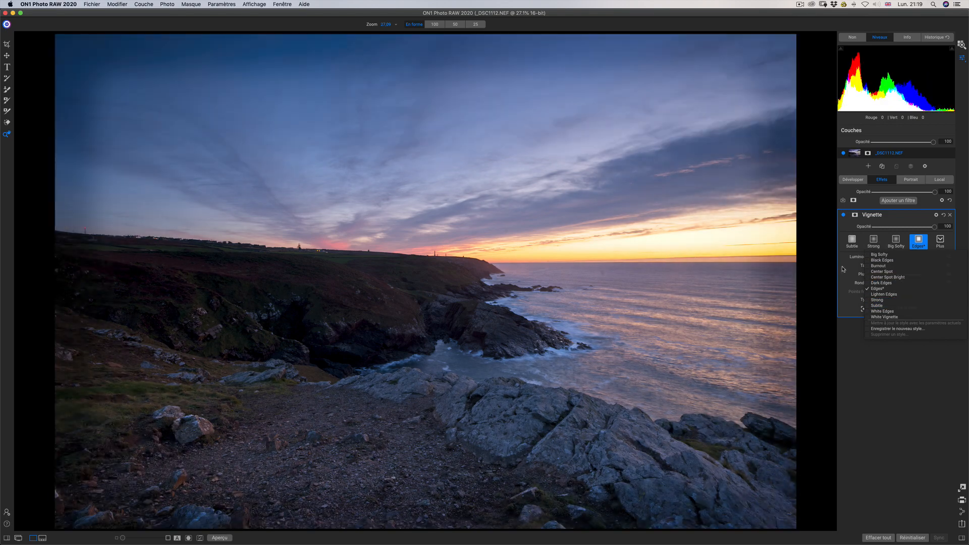
click(925, 245)
click(896, 240)
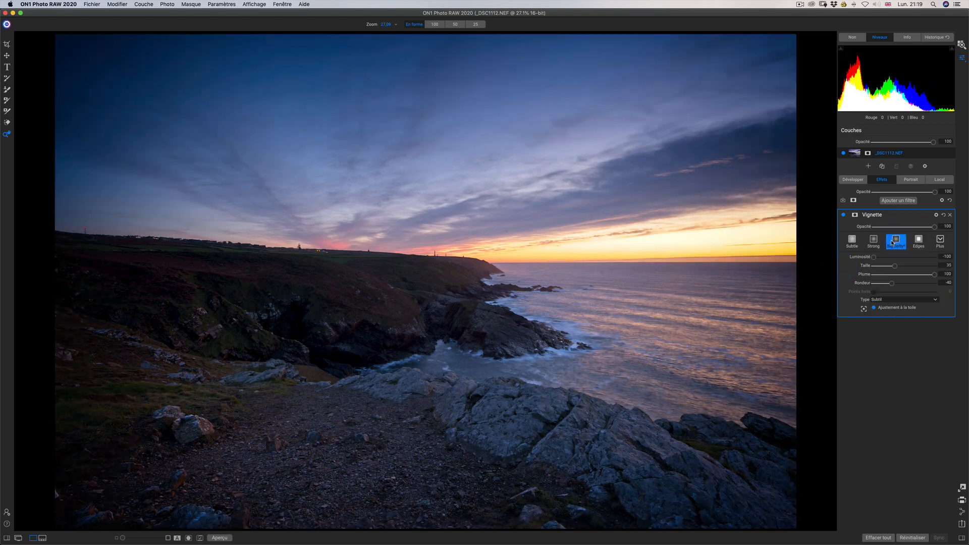
- Adjust the vignette to size 29, feather 100 and roundness -23, trying the extremes of each setting
mouse_move(893, 269)
mouse_down()
mouse_move(931, 267)
mouse_move(848, 270)
mouse_move(929, 259)
mouse_move(832, 258)
mouse_up()
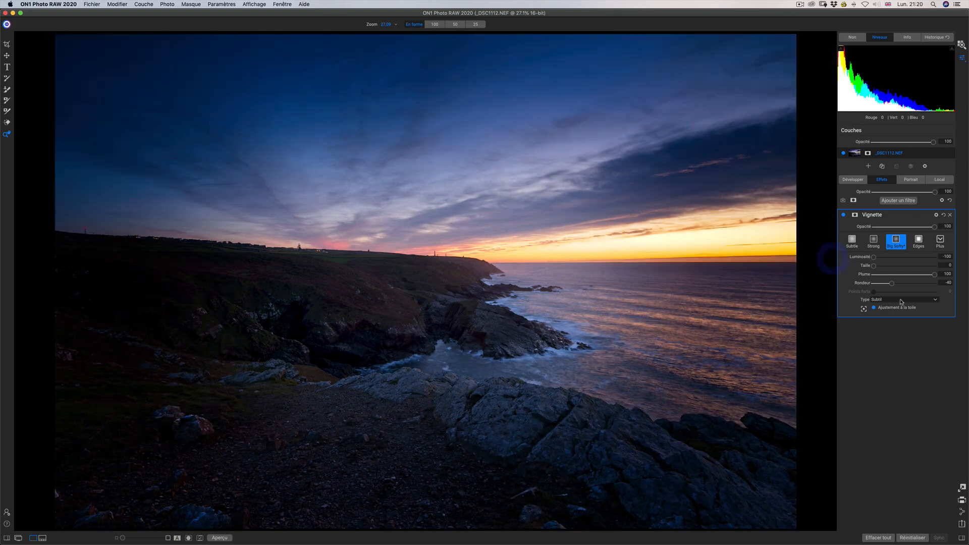
mouse_move(934, 275)
mouse_down()
mouse_move(817, 276)
mouse_move(964, 275)
mouse_up()
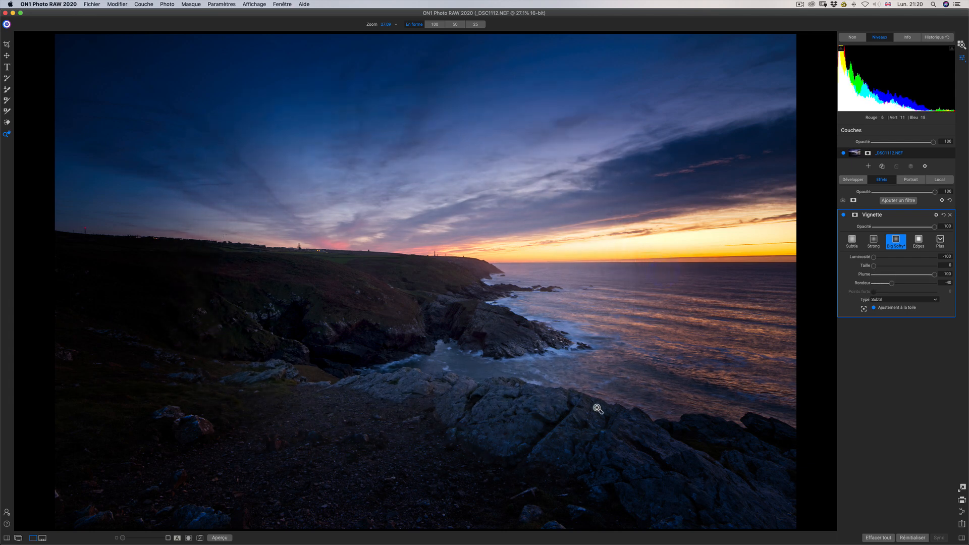
drag(892, 283, 943, 277)
drag(875, 265, 824, 258)
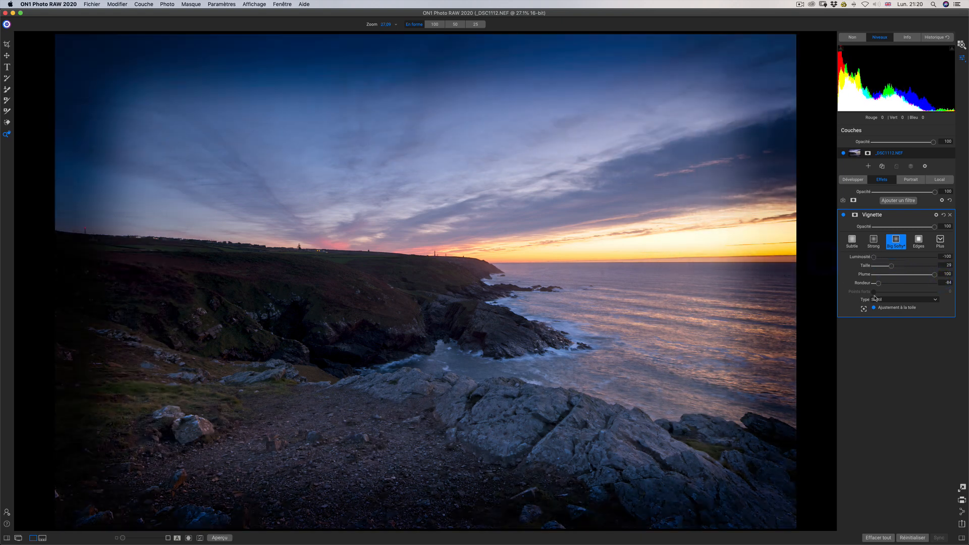
drag(883, 289, 896, 284)
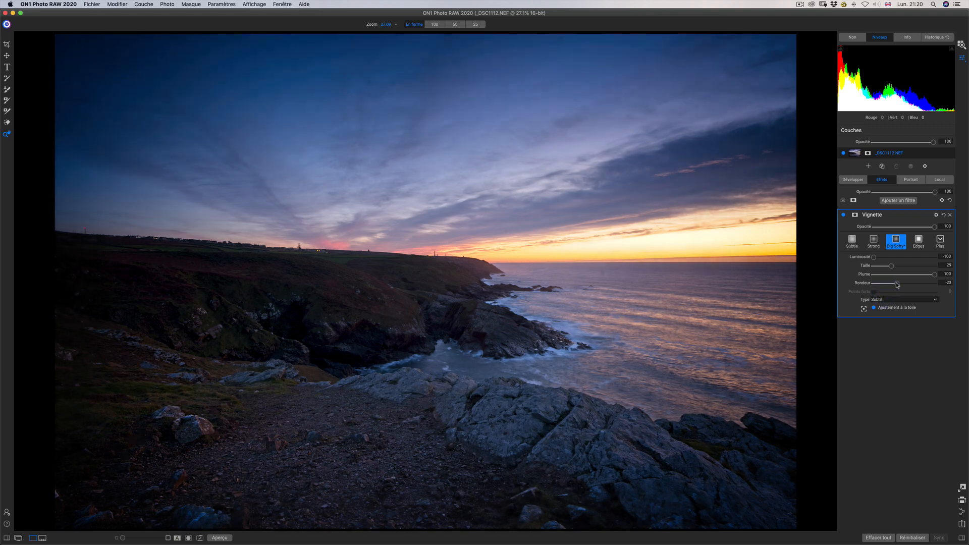
- Change the vignette type to Priorité and set its roundness to 48 and highlights to 45
click(893, 300)
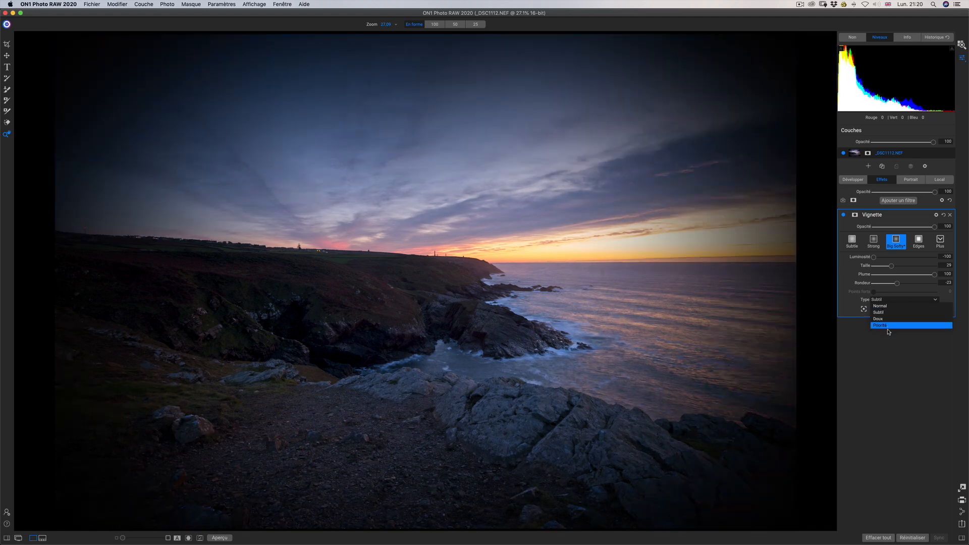
click(888, 332)
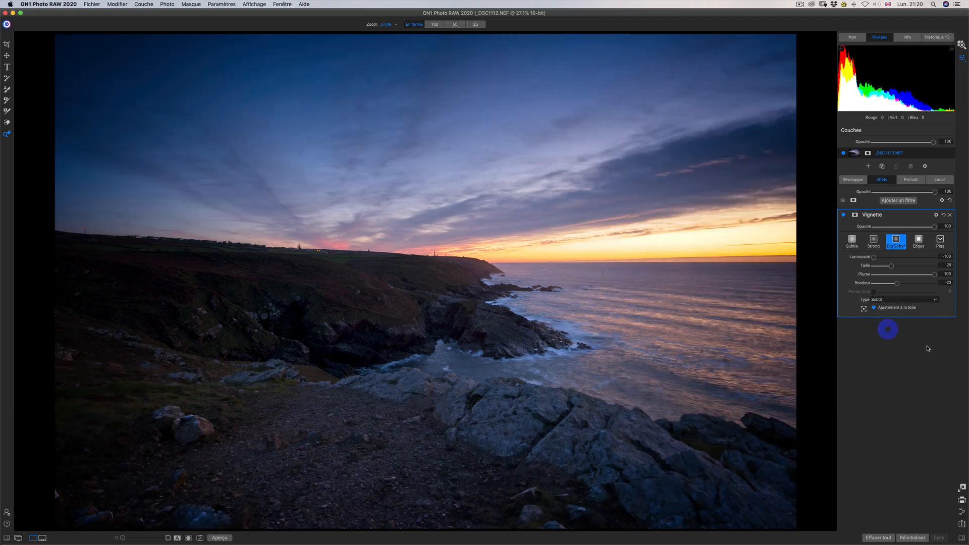
click(898, 300)
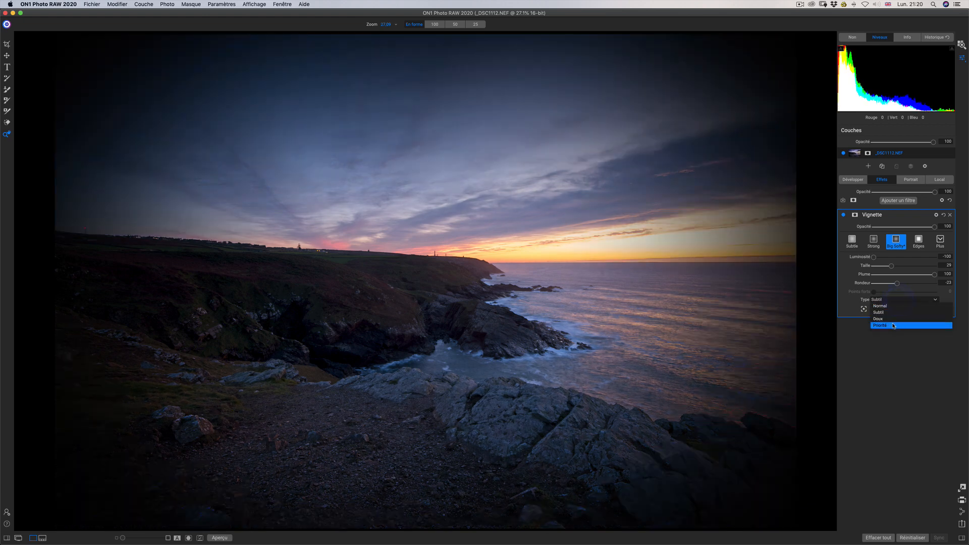
click(886, 325)
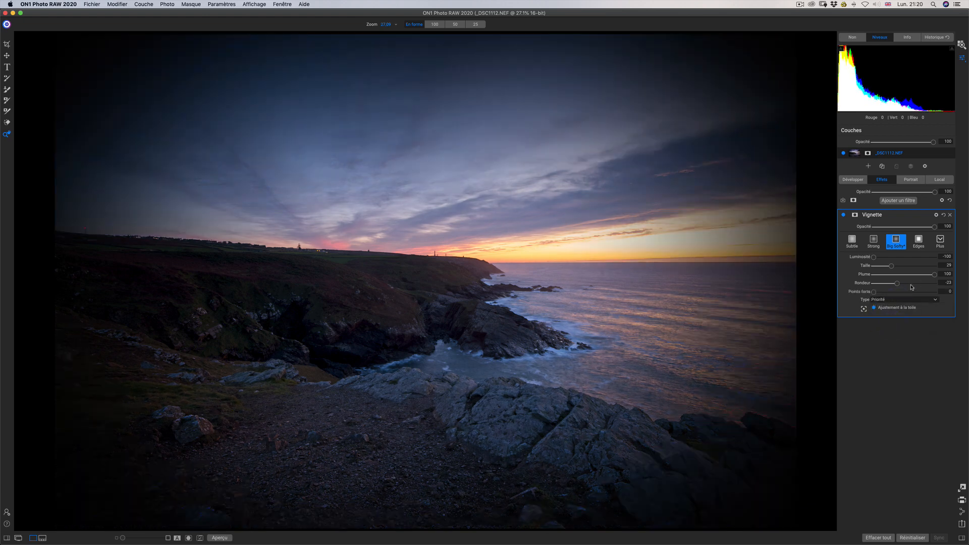
drag(934, 275, 957, 275)
mouse_move(897, 285)
mouse_down()
mouse_move(935, 286)
mouse_move(888, 294)
mouse_move(920, 295)
mouse_move(902, 295)
mouse_up()
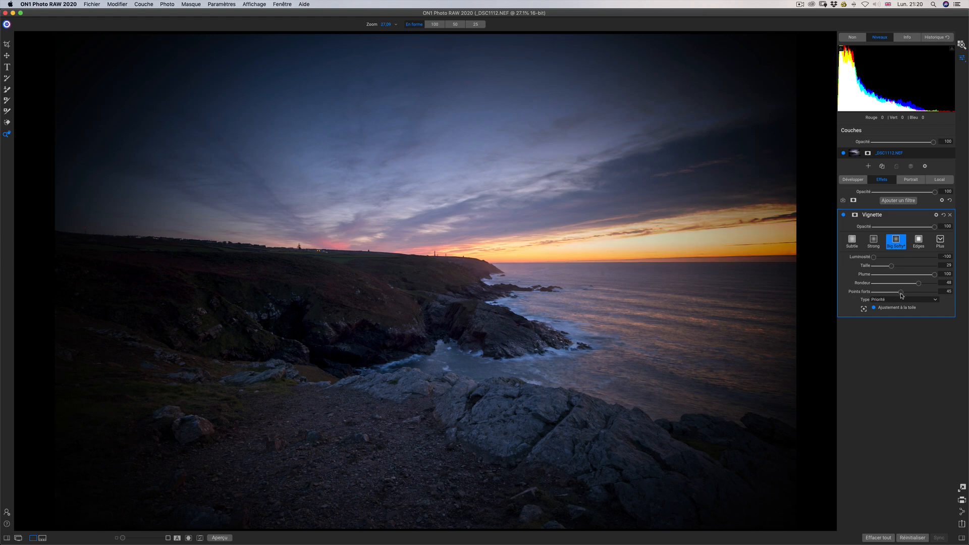
click(900, 295)
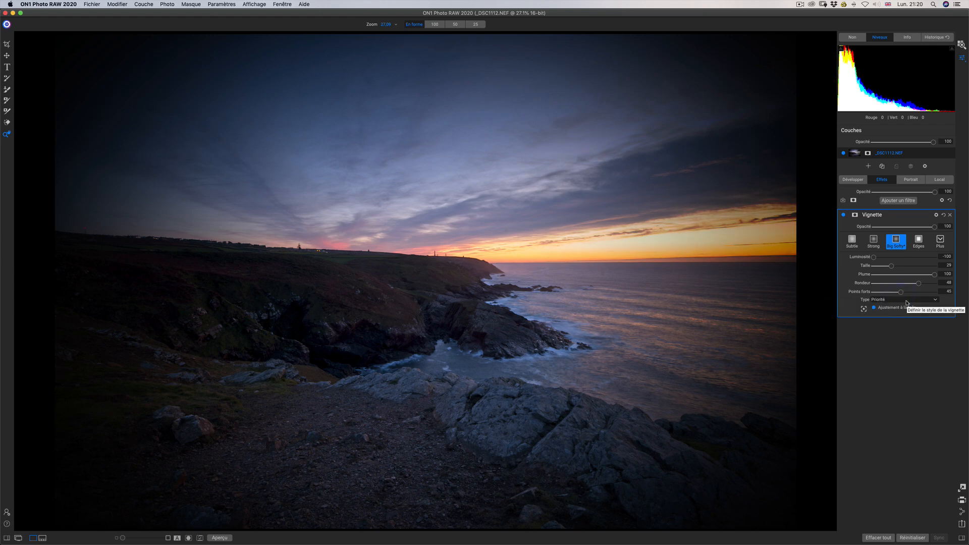
- Try the Subtil and Doux vignette types, and remove the Vignette filter
click(898, 300)
click(897, 313)
click(901, 300)
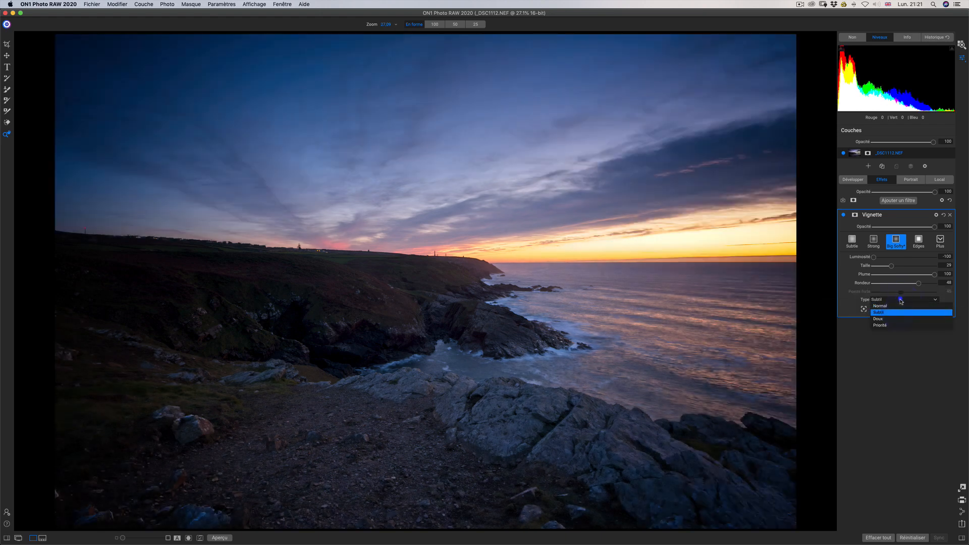
click(893, 318)
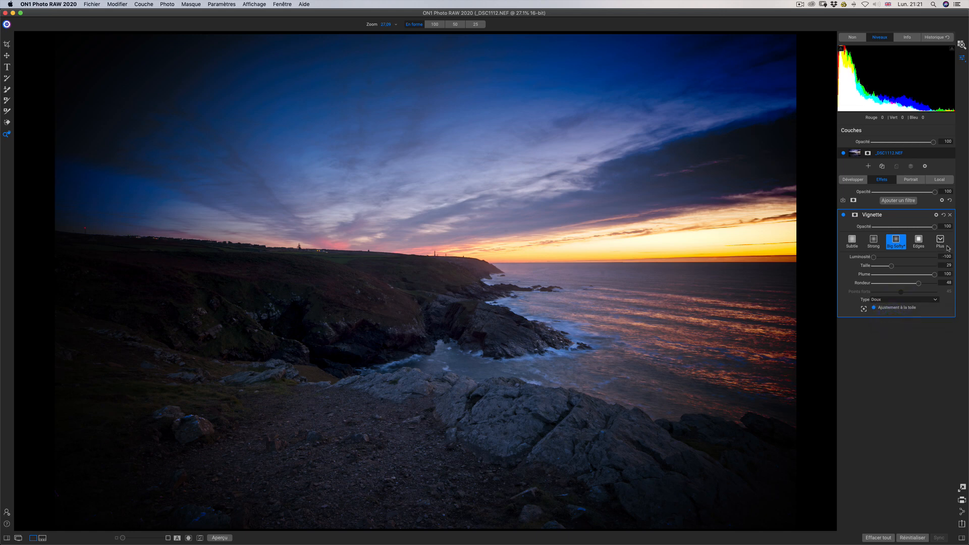
click(950, 216)
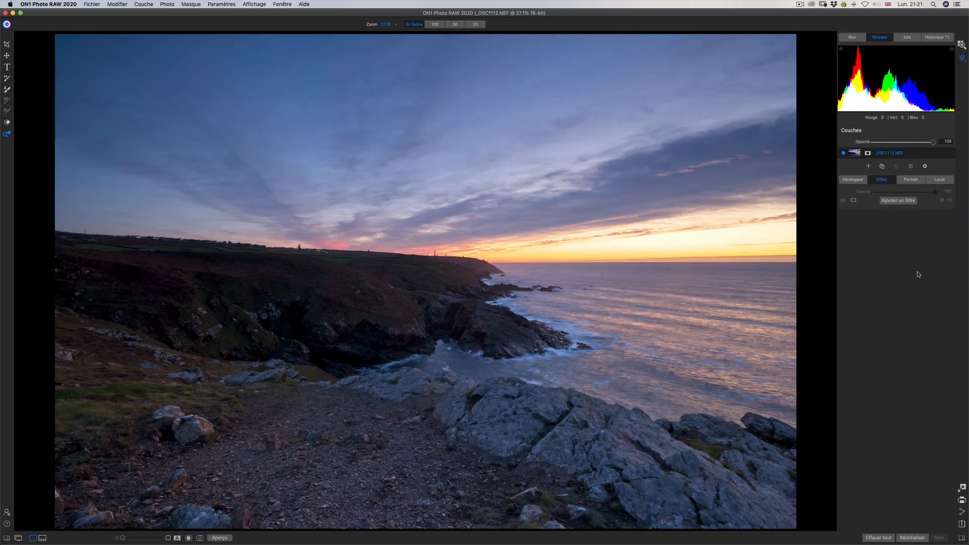
- Look through the list of available effect filters and close it without adding one
click(905, 200)
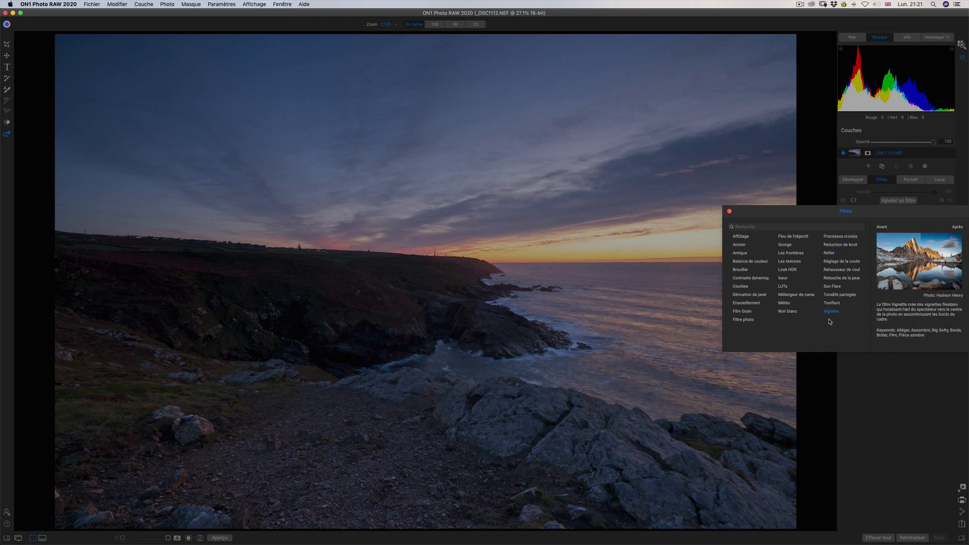
click(823, 178)
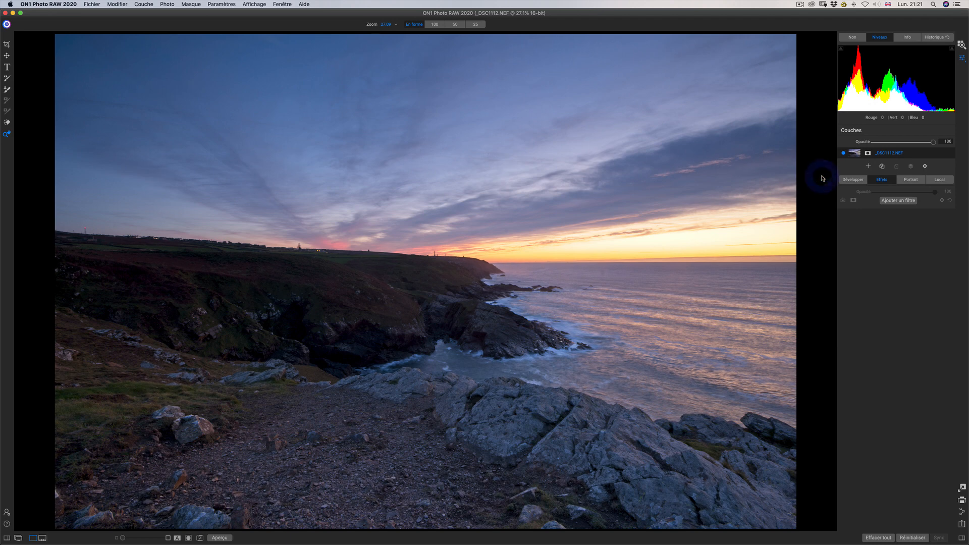